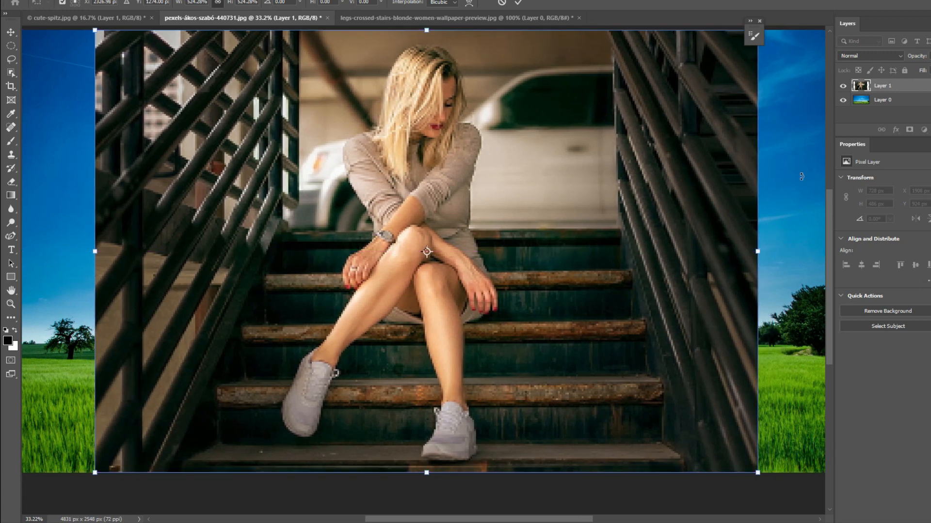
Step: Apply the resize of the woman's photo and duplicate its layer, Layer 1
left_click(523, 3)
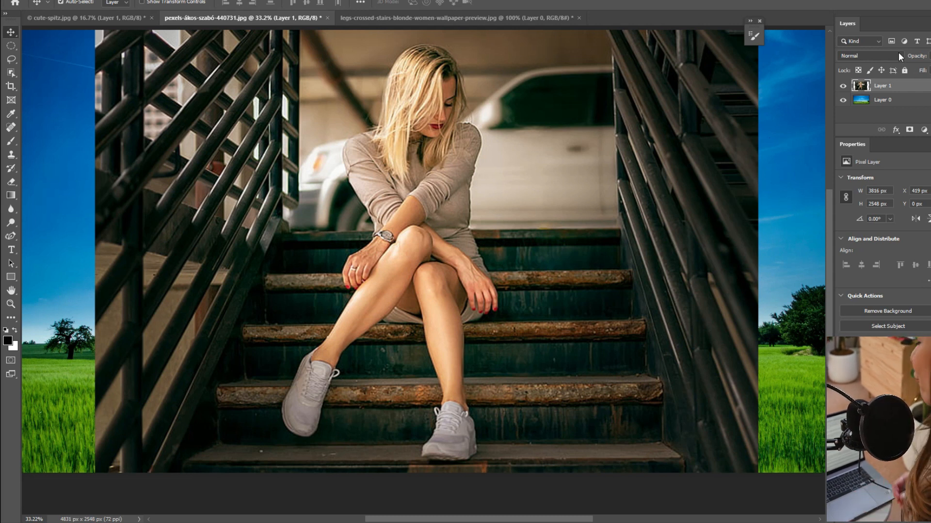
left_click(911, 87)
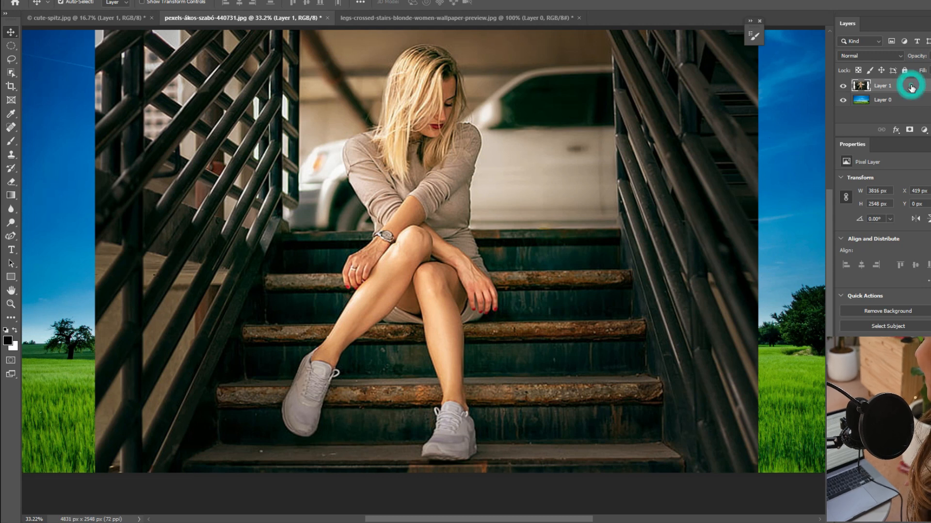
left_click(897, 100)
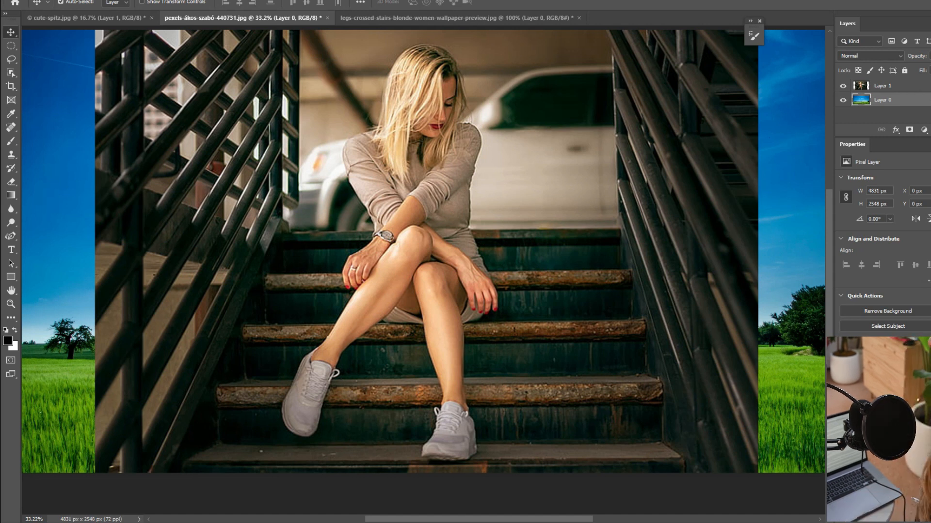
left_click(927, 86)
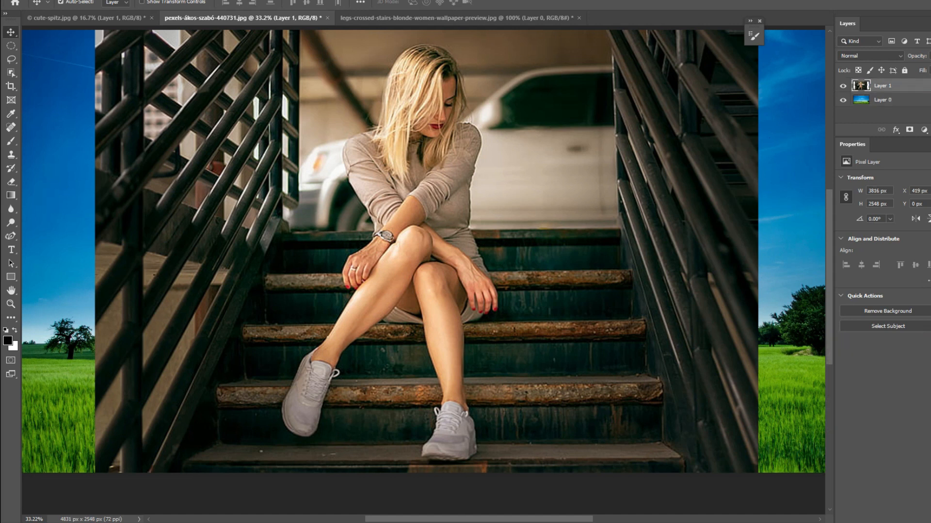
left_click_drag(921, 86, 925, 129)
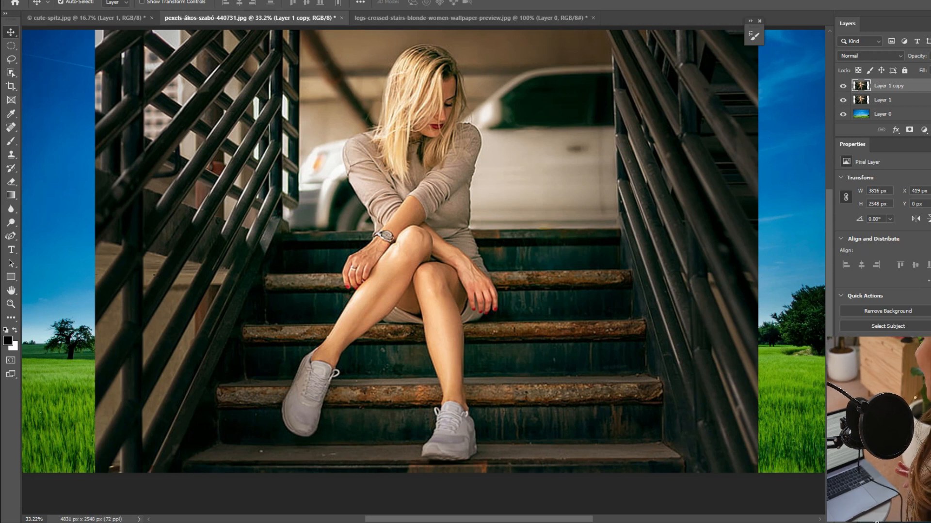
Step: Set Layer 1's blend mode to Overlay and Layer 1 copy's blend mode to Luminosity
left_click(882, 99)
left_click(868, 56)
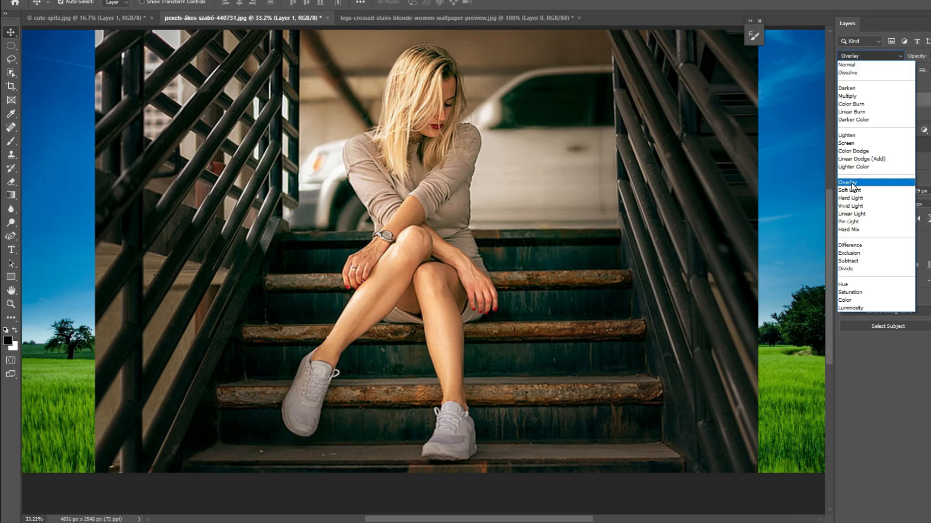
left_click(852, 183)
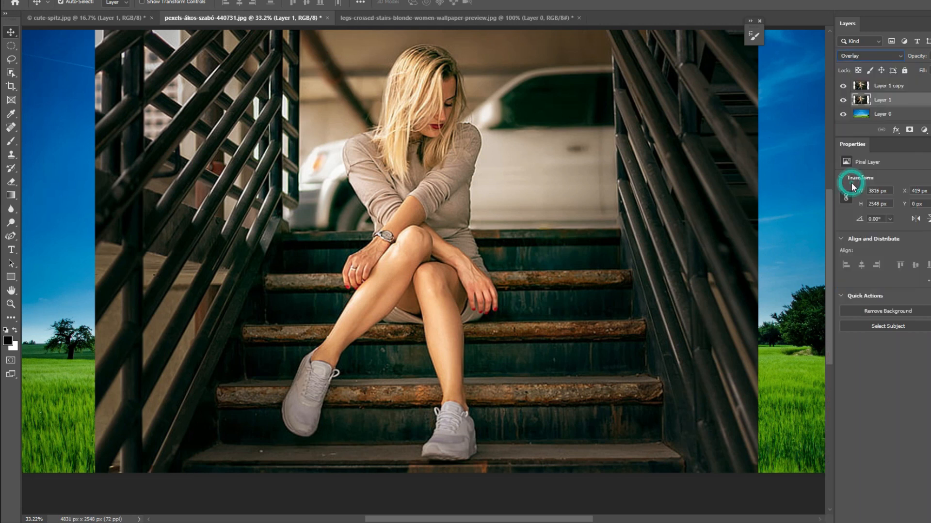
left_click(861, 85)
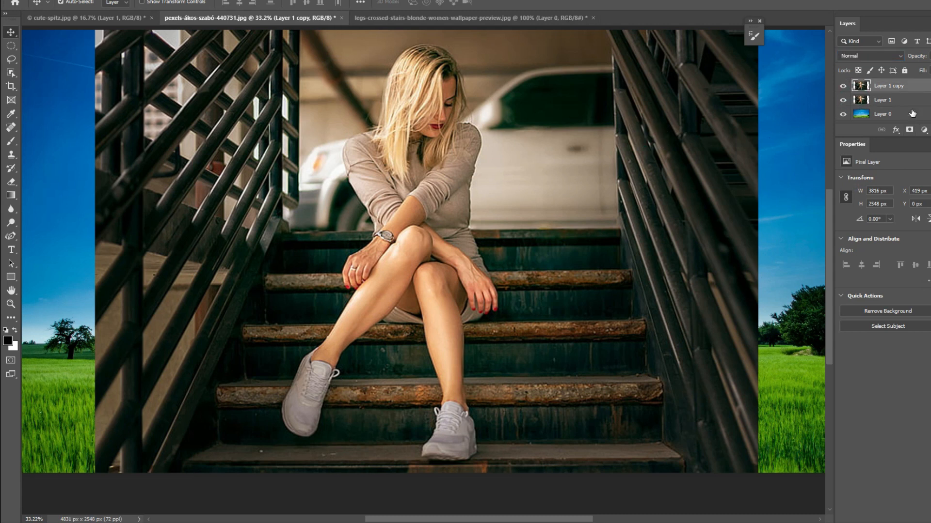
left_click(891, 56)
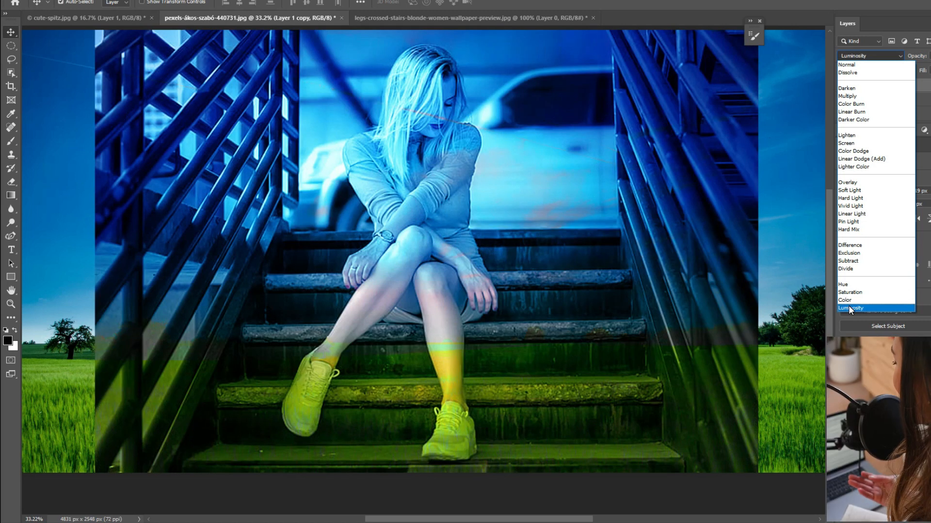
left_click(849, 308)
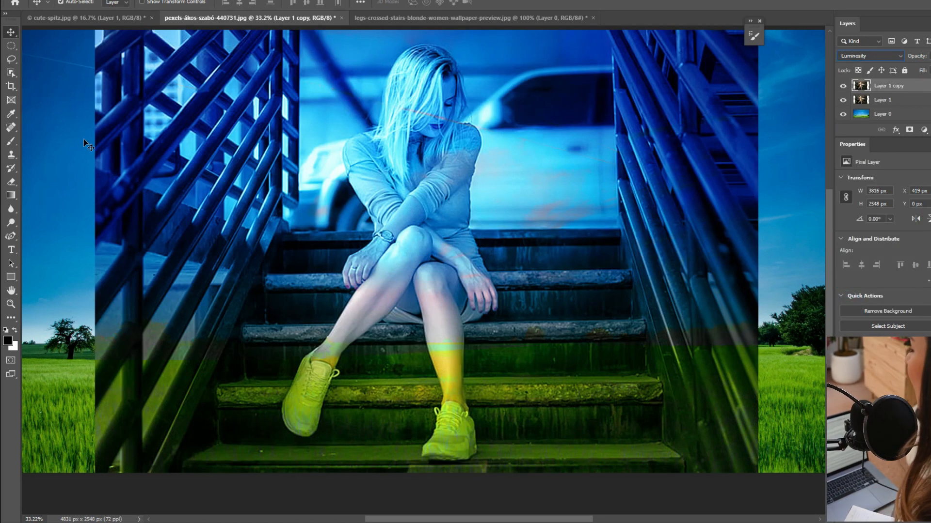
Step: Choose the Brush tool and enlarge its tip to 300 px
left_click(11, 142)
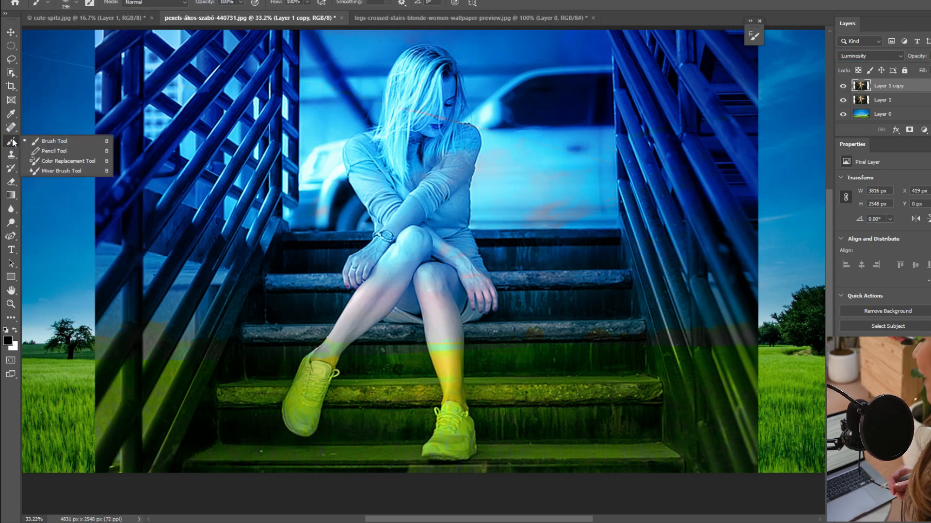
left_click(42, 142)
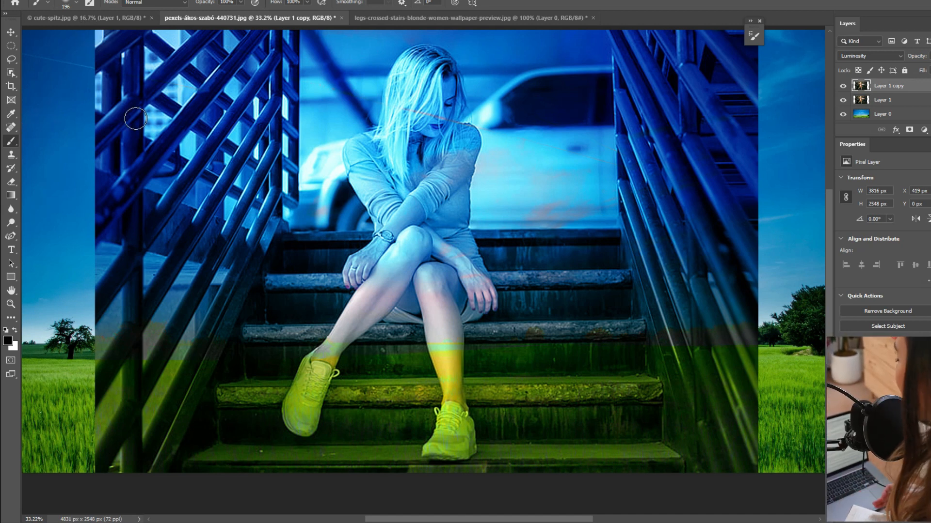
key("Tab")
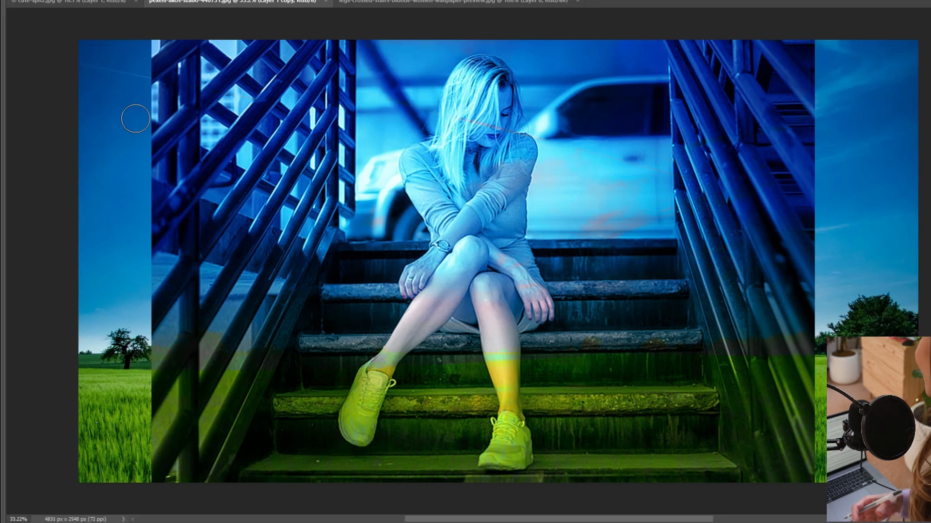
key("]")
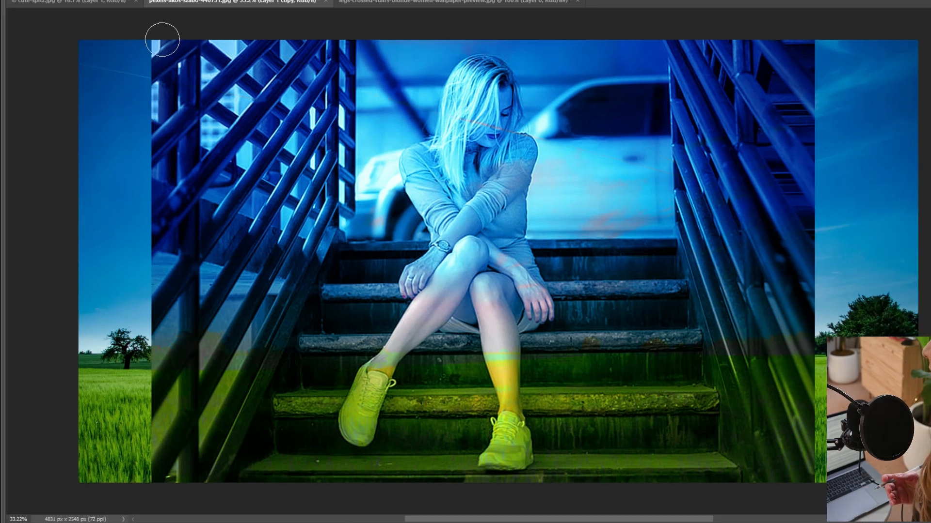
Step: Try painting directly on Layer 1 copy along the photo's edge and railings, first in black, then in near-white #fdfcfb
left_click_drag(156, 40, 264, 42)
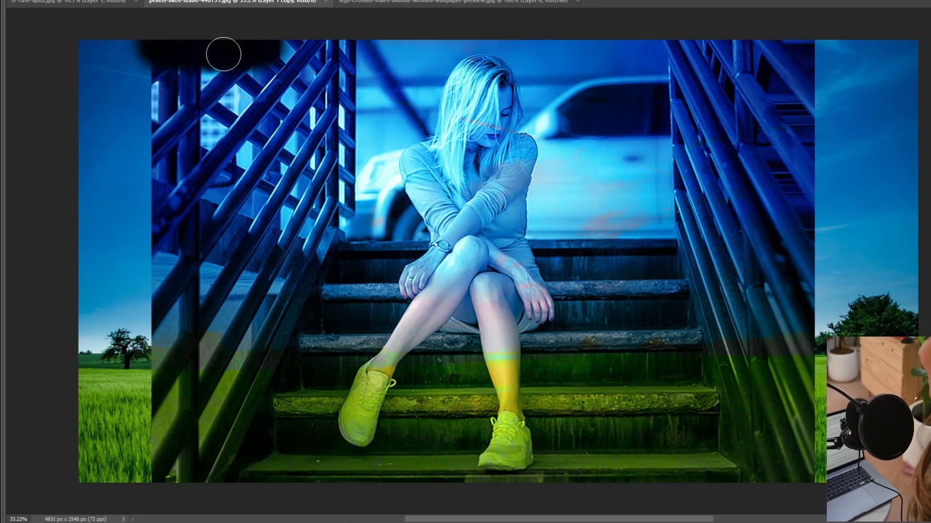
key("ctrl+z")
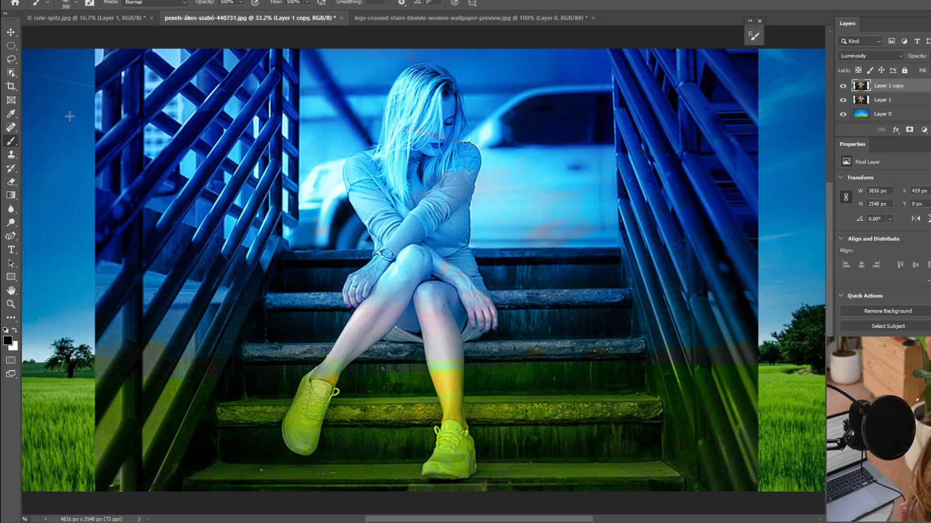
right_click(13, 141)
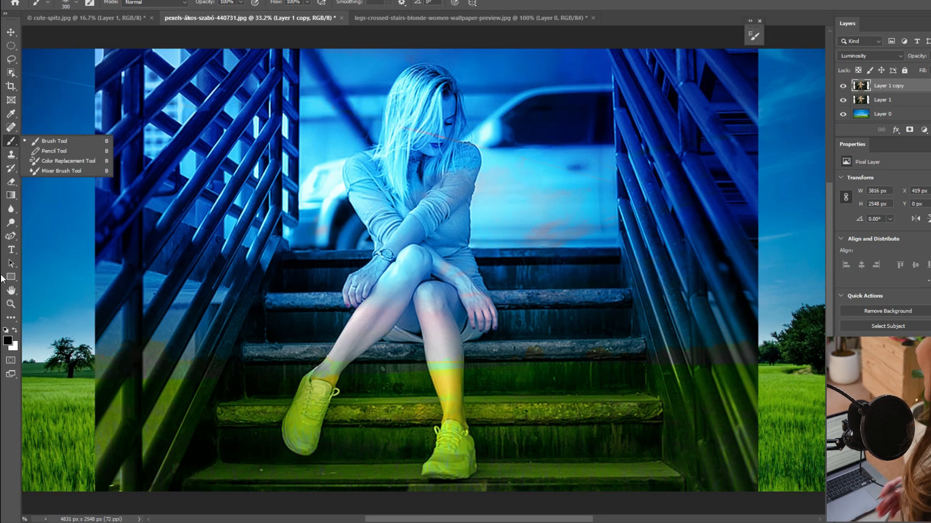
left_click(9, 344)
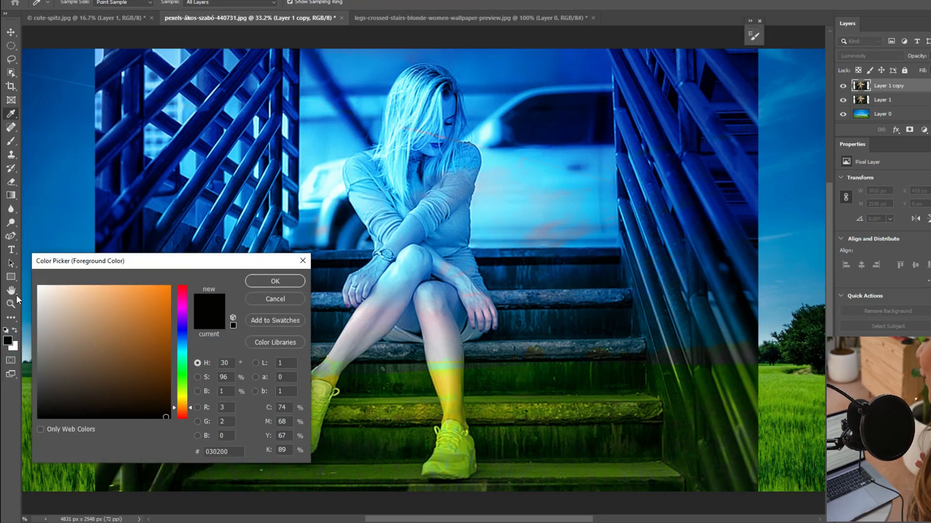
left_click(39, 286)
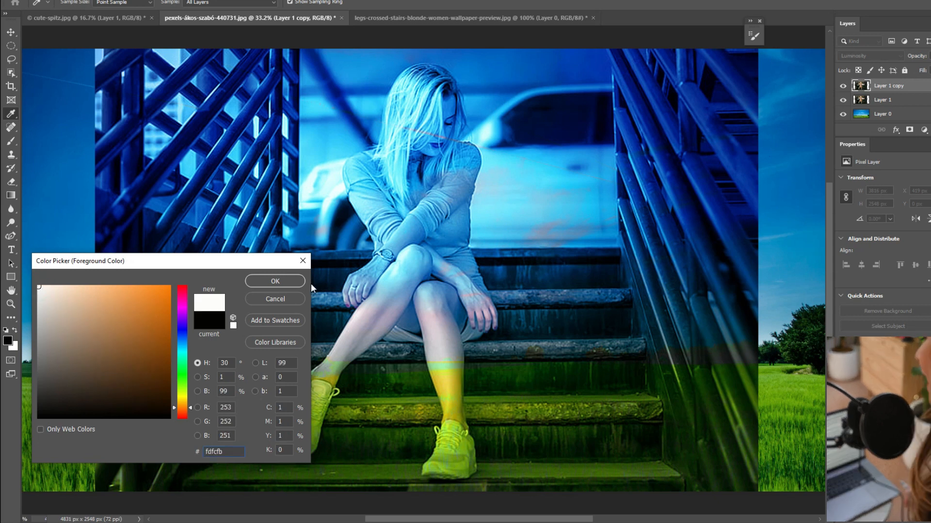
left_click(269, 282)
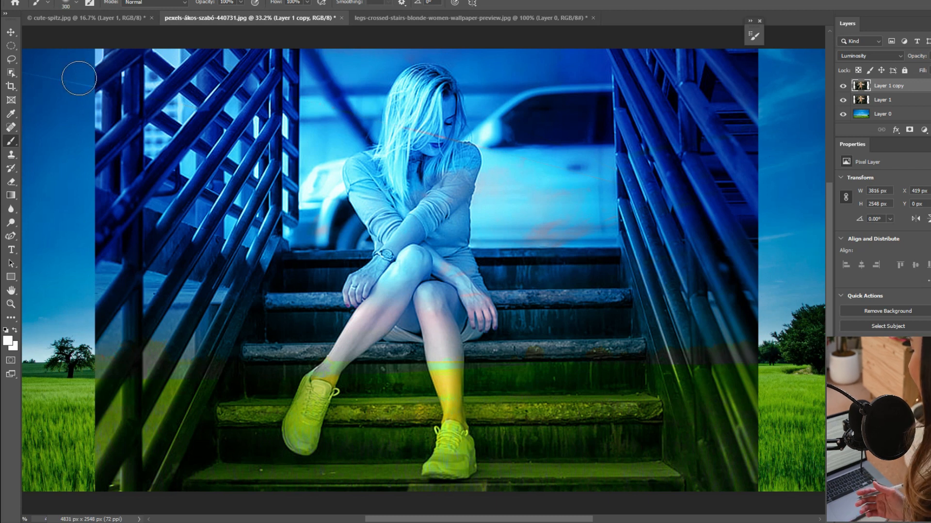
key("bracketright")
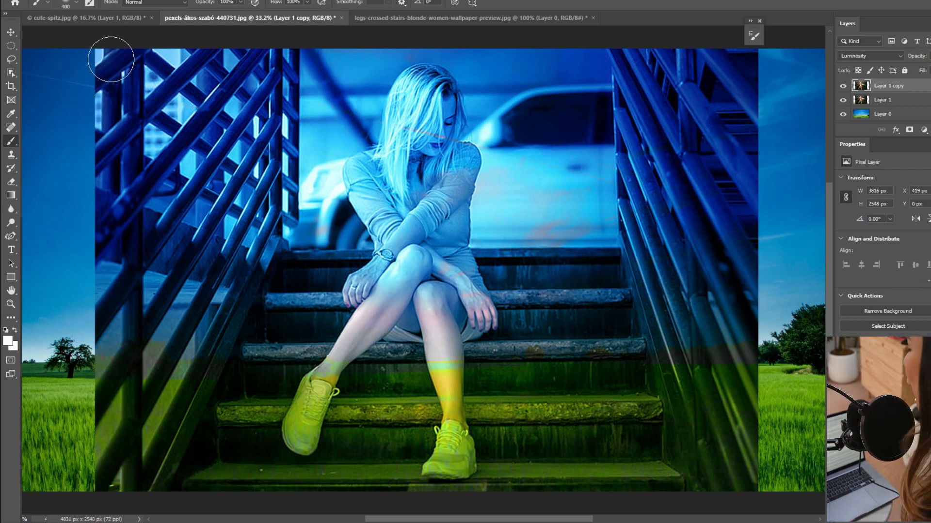
mouse_move(109, 61)
left_mouse_down()
mouse_move(142, 87)
mouse_move(146, 147)
mouse_move(128, 201)
left_mouse_up()
key("ctrl+z")
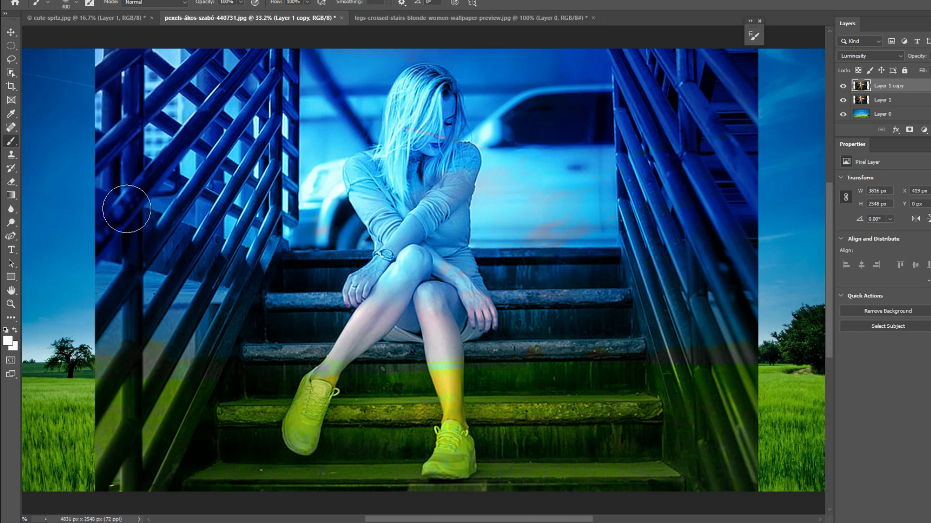
Step: Set the foreground colour to near-black #050300 and add a layer mask to Layer 1 copy
left_click(8, 343)
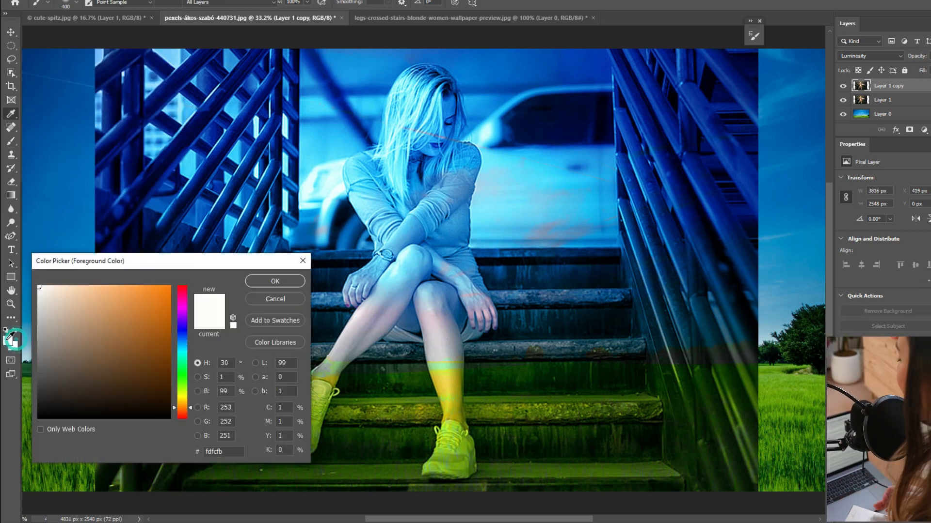
left_click(169, 415)
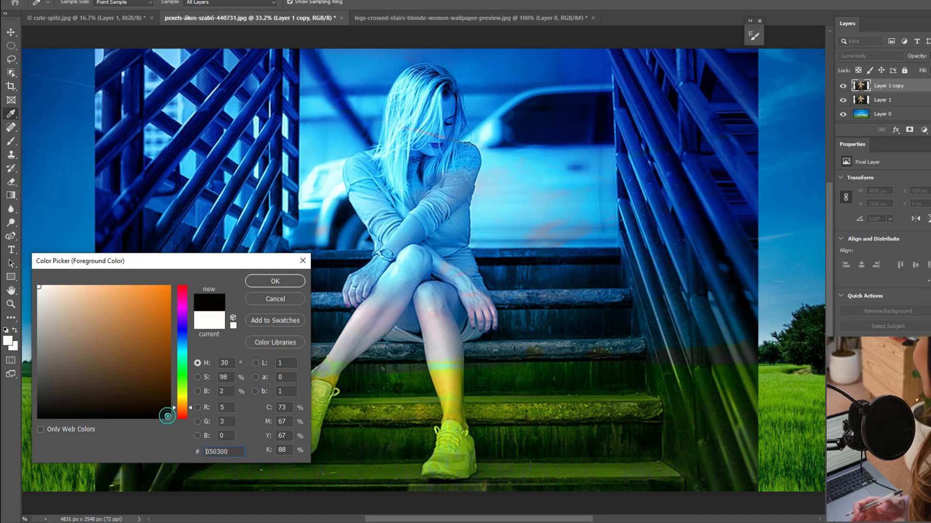
left_click(275, 282)
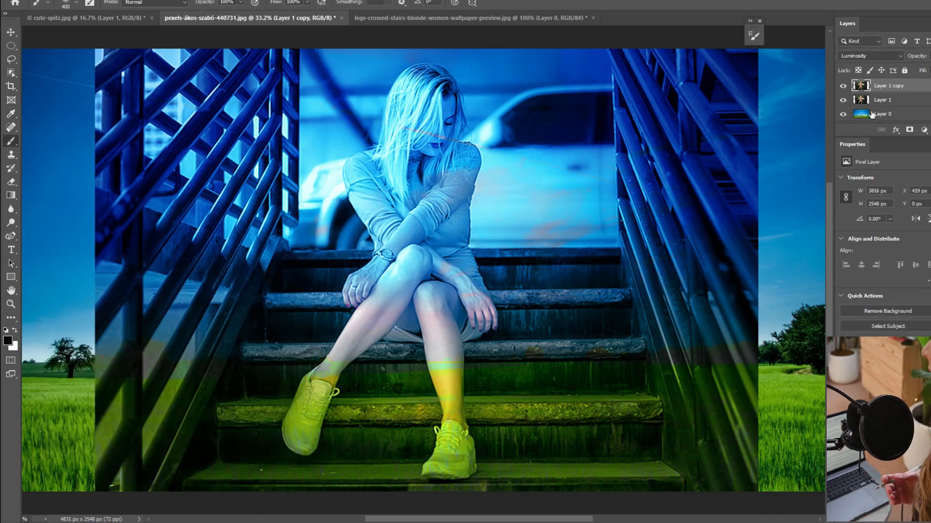
left_click(910, 131)
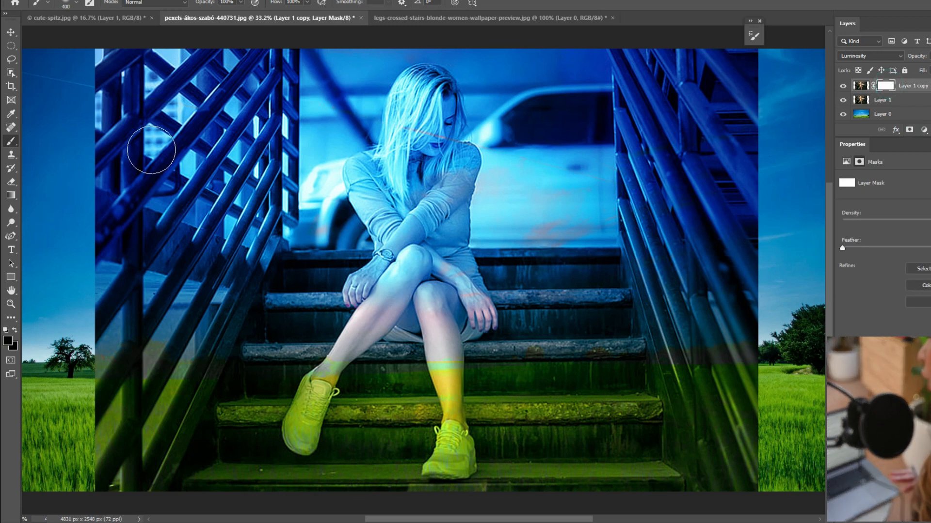
Step: Hide Layer 1 and paint black on Layer 1 copy's mask over the railings and stairs to the left of the woman
mouse_move(93, 65)
left_mouse_down()
mouse_move(124, 111)
mouse_move(112, 202)
mouse_move(112, 77)
mouse_move(132, 175)
left_mouse_up()
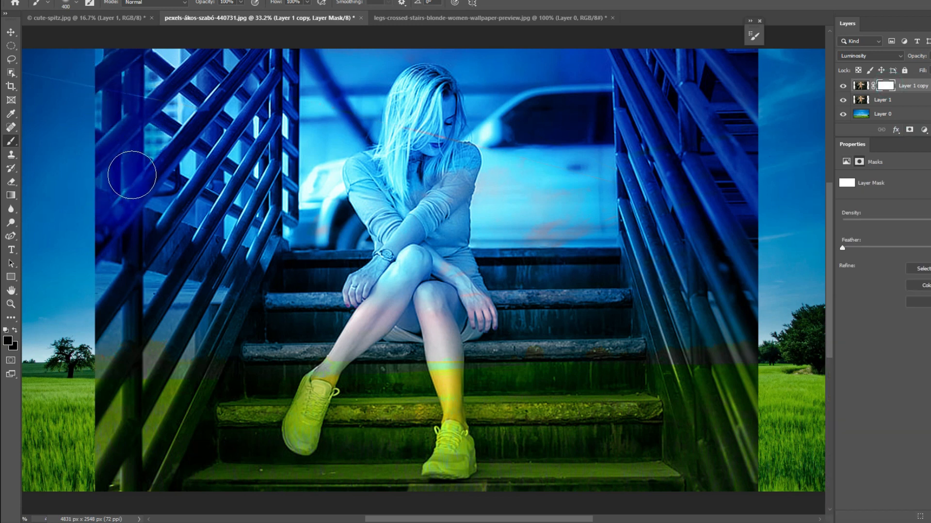
left_click(844, 100)
mouse_move(141, 58)
left_mouse_down()
mouse_move(141, 194)
mouse_move(119, 271)
mouse_move(98, 192)
mouse_move(119, 274)
mouse_move(186, 165)
mouse_move(152, 84)
mouse_move(224, 64)
mouse_move(360, 55)
mouse_move(215, 103)
mouse_move(221, 132)
mouse_move(323, 87)
mouse_move(349, 94)
mouse_move(362, 82)
mouse_move(346, 121)
mouse_move(354, 123)
mouse_move(320, 119)
mouse_move(273, 137)
mouse_move(247, 196)
mouse_move(249, 150)
left_mouse_up()
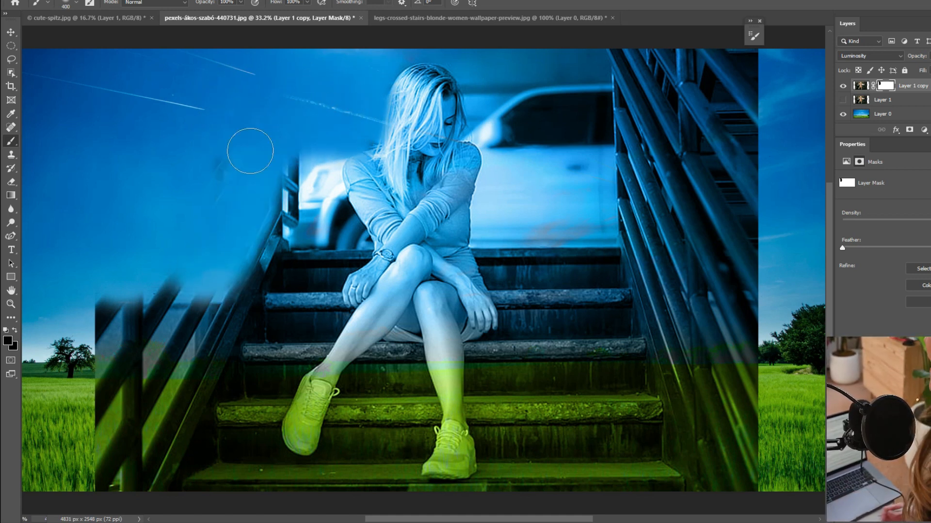
mouse_move(108, 326)
left_mouse_down()
mouse_move(121, 310)
mouse_move(104, 334)
mouse_move(114, 417)
mouse_move(108, 470)
mouse_move(146, 485)
mouse_move(232, 468)
mouse_move(227, 436)
mouse_move(296, 300)
mouse_move(278, 232)
mouse_move(306, 170)
mouse_move(257, 262)
mouse_move(197, 301)
mouse_move(129, 373)
mouse_move(247, 315)
mouse_move(305, 194)
mouse_move(307, 131)
mouse_move(317, 198)
mouse_move(340, 244)
mouse_move(292, 296)
left_mouse_up()
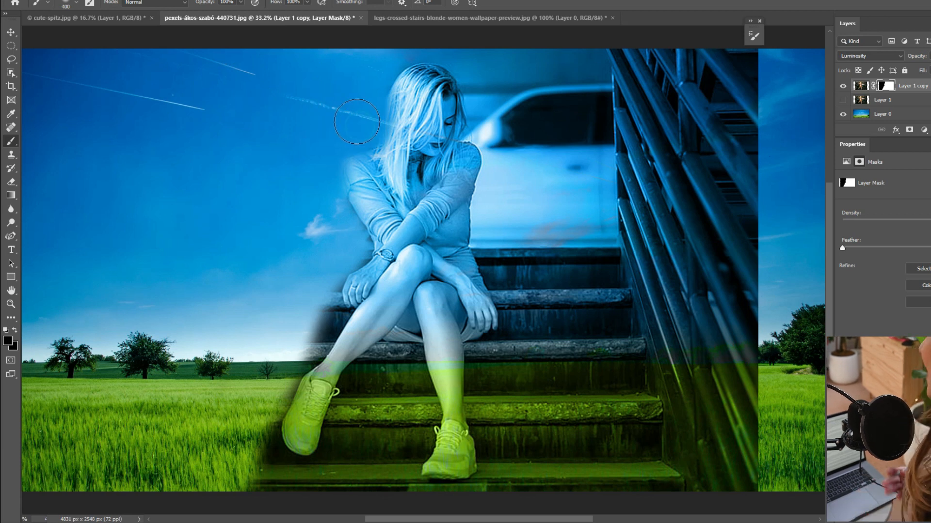
Step: Mask out the car, railings and stairs to the right of the woman with the 400 px black brush
mouse_move(438, 34)
left_mouse_down()
mouse_move(474, 40)
mouse_move(497, 59)
mouse_move(491, 68)
mouse_move(478, 55)
mouse_move(592, 67)
mouse_move(601, 83)
mouse_move(656, 50)
mouse_move(750, 64)
mouse_move(742, 72)
mouse_move(751, 379)
mouse_move(732, 438)
mouse_move(711, 52)
mouse_move(704, 256)
mouse_move(675, 483)
mouse_move(662, 342)
mouse_move(661, 52)
left_mouse_up()
mouse_move(649, 98)
left_mouse_down()
mouse_move(588, 108)
mouse_move(537, 97)
mouse_move(507, 125)
mouse_move(486, 81)
mouse_move(504, 119)
mouse_move(495, 133)
mouse_move(510, 155)
mouse_move(500, 237)
mouse_move(499, 213)
mouse_move(626, 141)
mouse_move(521, 188)
mouse_move(542, 245)
mouse_move(528, 274)
mouse_move(502, 254)
mouse_move(509, 270)
mouse_move(500, 246)
left_mouse_up()
mouse_move(572, 273)
left_mouse_down()
mouse_move(586, 341)
mouse_move(524, 301)
mouse_move(530, 330)
mouse_move(524, 291)
mouse_move(511, 365)
mouse_move(499, 358)
mouse_move(512, 351)
mouse_move(499, 361)
mouse_move(507, 393)
mouse_move(553, 378)
mouse_move(632, 417)
mouse_move(533, 432)
mouse_move(502, 412)
mouse_move(496, 385)
mouse_move(496, 397)
mouse_move(513, 451)
mouse_move(617, 492)
left_mouse_up()
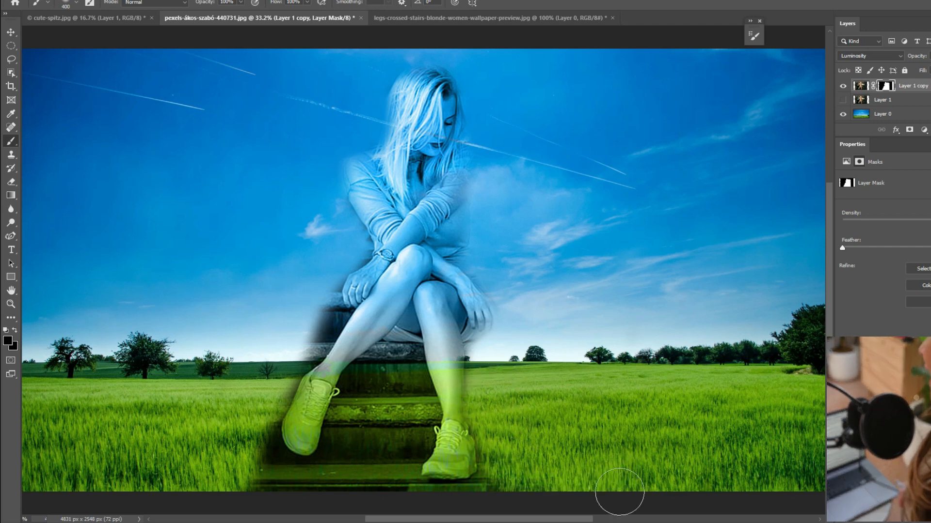
Step: Mask out the remaining stairs between and beside the woman's legs, and reduce the brush size to 102 px
mouse_move(375, 505)
left_mouse_down()
mouse_move(376, 474)
mouse_move(394, 426)
mouse_move(405, 426)
mouse_move(395, 375)
mouse_move(383, 374)
mouse_move(363, 393)
mouse_move(383, 364)
mouse_move(400, 361)
mouse_move(388, 368)
mouse_move(361, 450)
mouse_move(316, 498)
mouse_move(264, 475)
mouse_move(264, 446)
mouse_move(308, 488)
mouse_move(346, 451)
left_mouse_up()
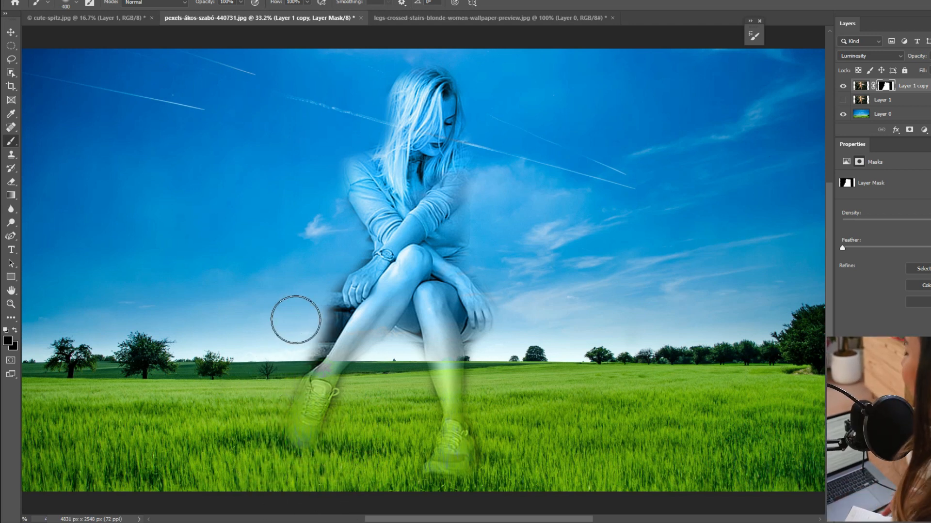
mouse_move(295, 320)
left_mouse_down()
mouse_move(303, 343)
mouse_move(305, 290)
left_mouse_up()
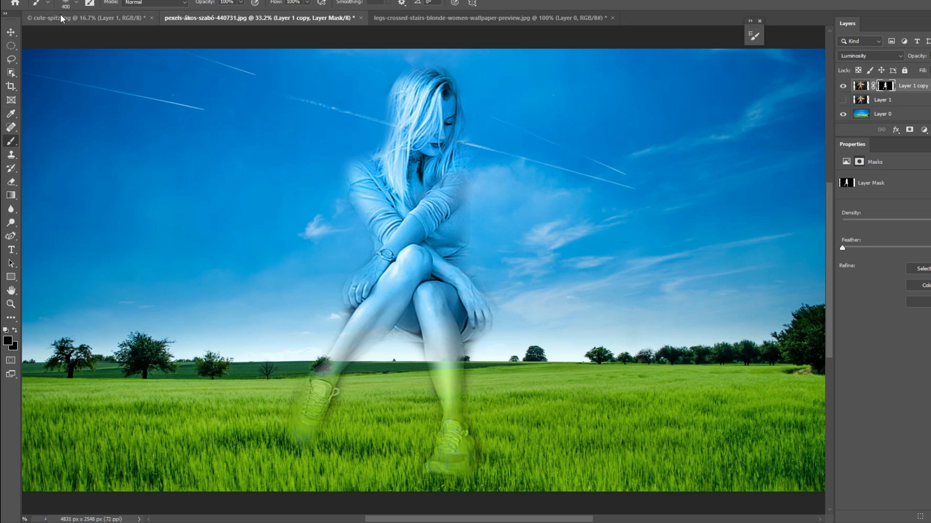
left_click(76, 4)
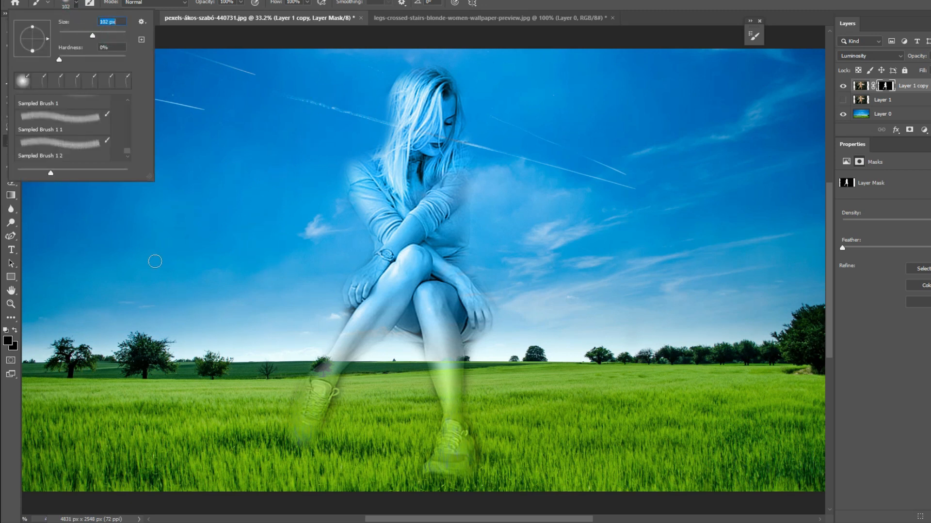
left_click(364, 251)
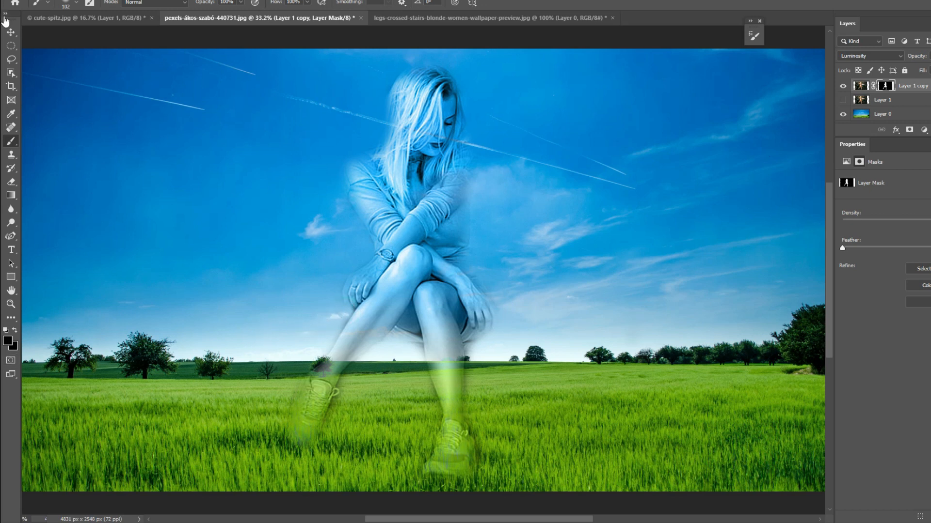
Step: Move the masked woman down and to the right, and scale her up proportionally to 104.28%
left_click(11, 32)
mouse_move(446, 244)
left_mouse_down()
mouse_move(325, 269)
mouse_move(447, 274)
mouse_move(429, 275)
left_mouse_up()
key("ctrl+t")
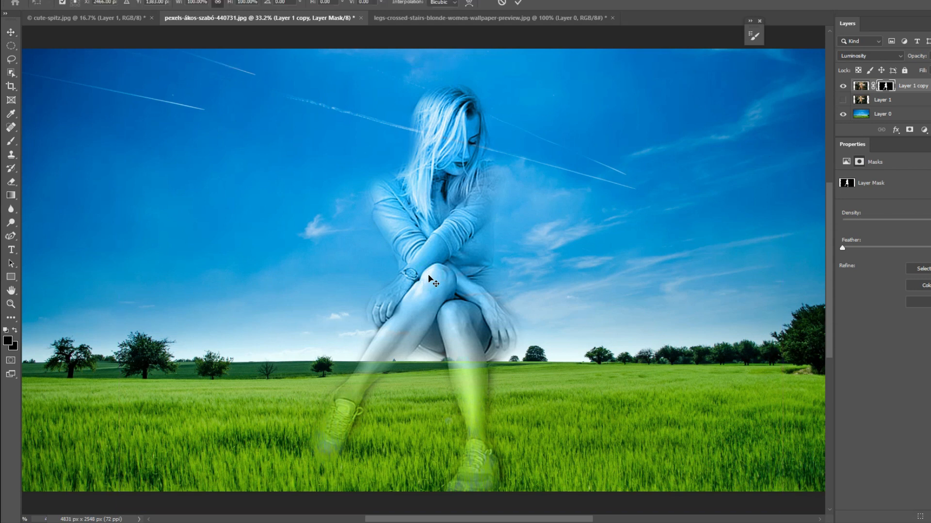
left_click_drag(446, 66, 451, 48)
mouse_move(454, 290)
left_mouse_down()
mouse_move(450, 322)
mouse_move(442, 302)
left_mouse_up()
key("Return")
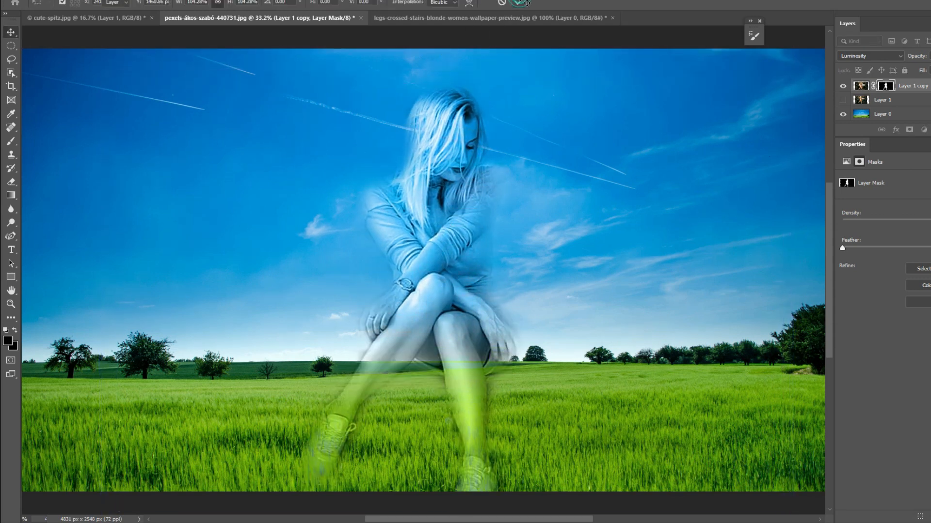
Step: Set the foreground colour to near-white #fcfafa and brush the mask to restore the woman's hair and shoulder edges
right_click(11, 141)
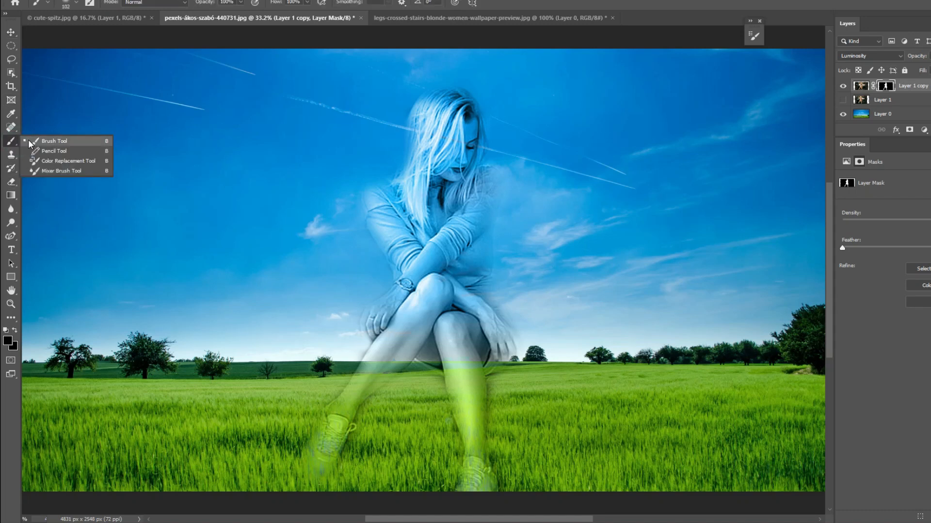
left_click(53, 141)
left_click(8, 342)
left_click(38, 286)
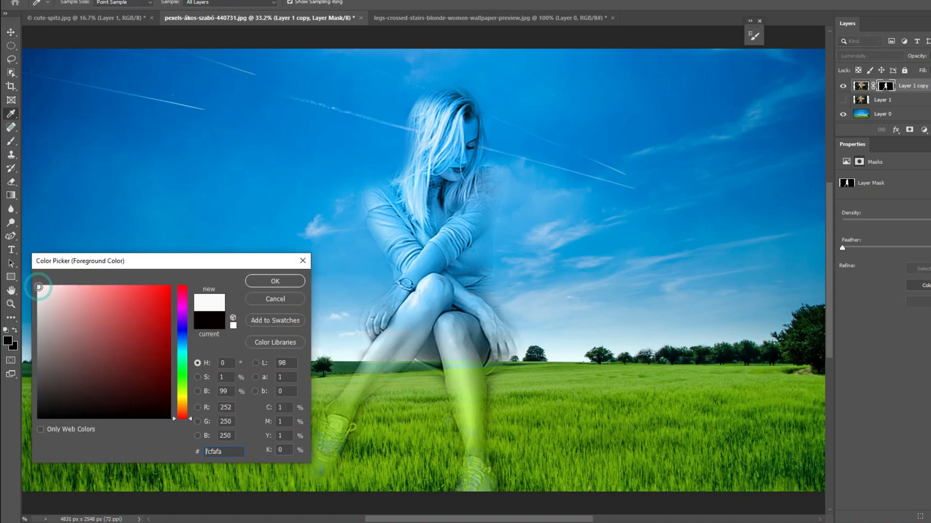
left_click(274, 281)
left_click(418, 131)
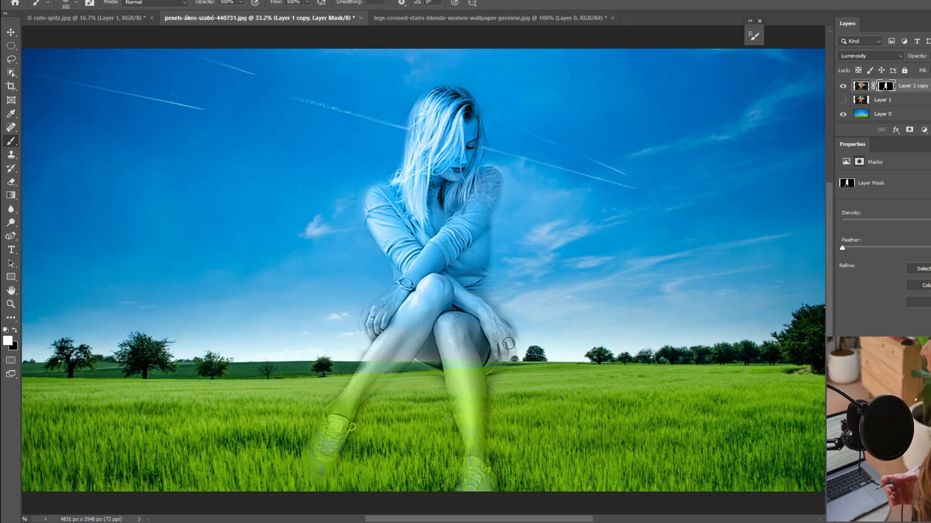
Step: Try restoring the edges of the woman's lower leg on the mask, and undo the last strokes
left_click_drag(462, 370, 483, 463)
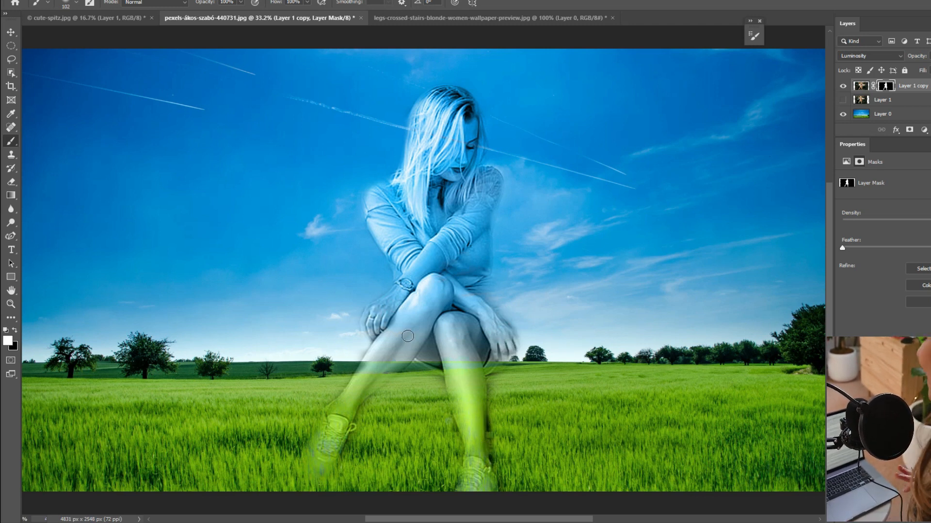
key("ctrl+z")
key("ctrl+z")
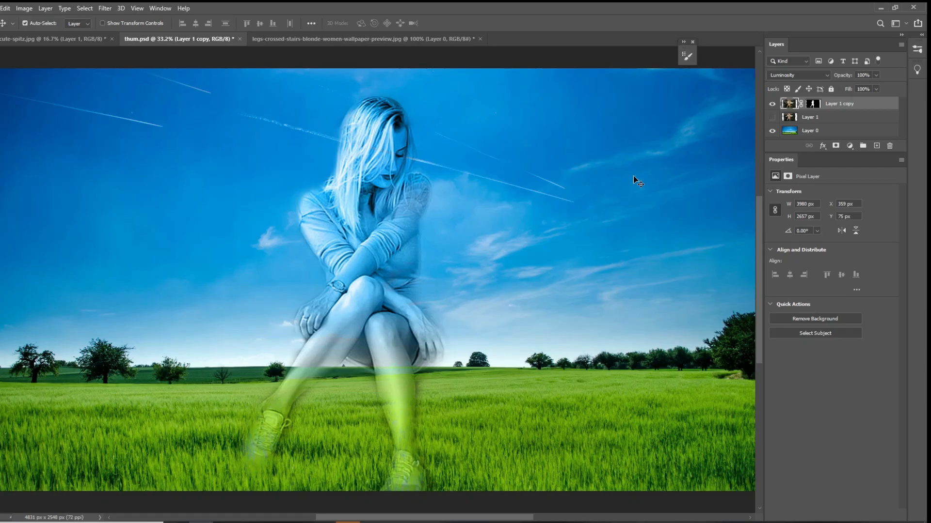
Step: Apply a Gaussian Blur with a 13.9-pixel radius to the grass field background on Layer 0
left_click(633, 176)
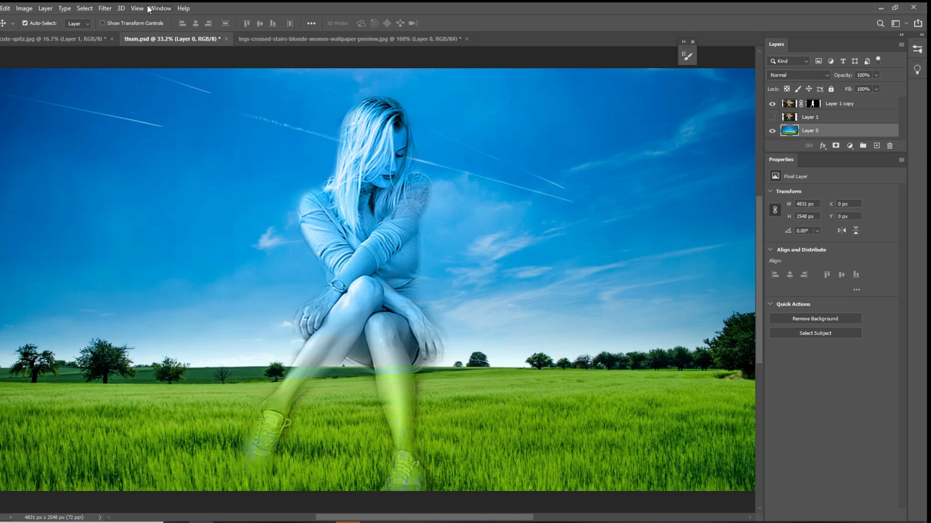
left_click(104, 8)
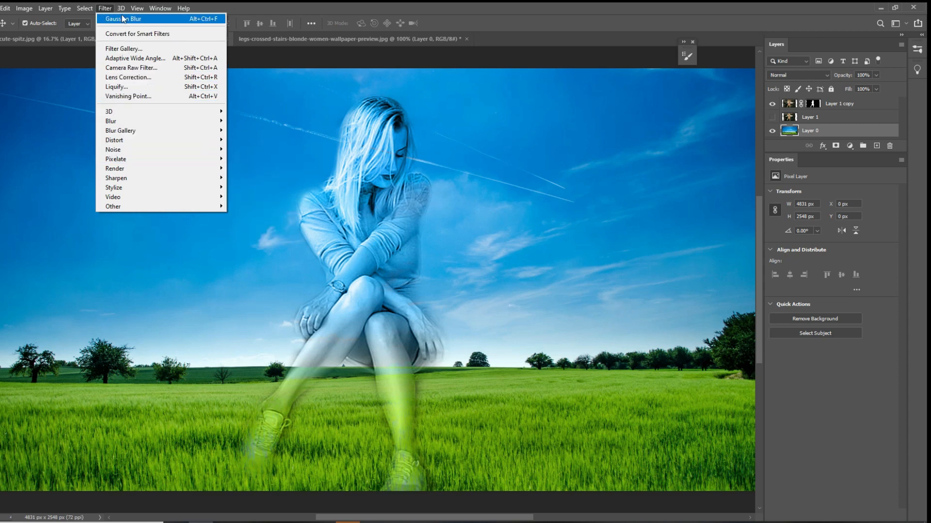
left_click(109, 10)
left_click(107, 10)
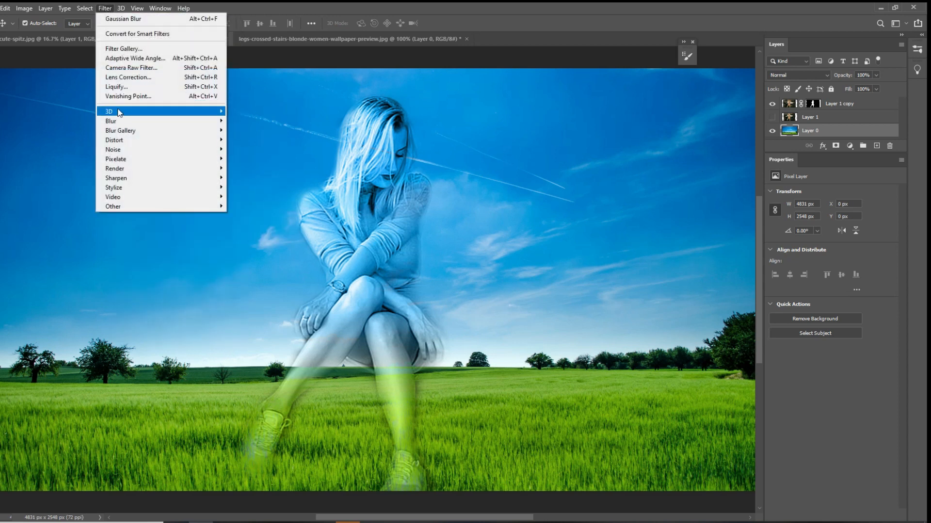
mouse_move(112, 121)
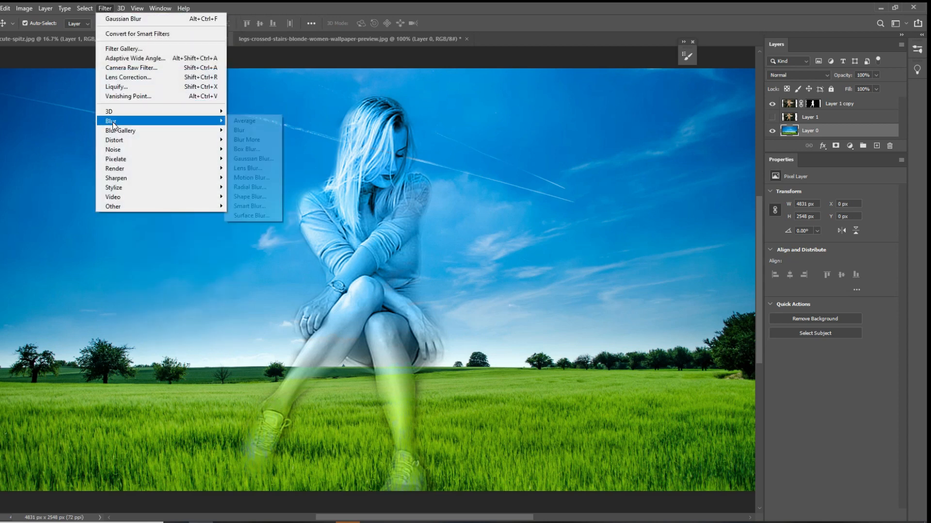
left_click(247, 159)
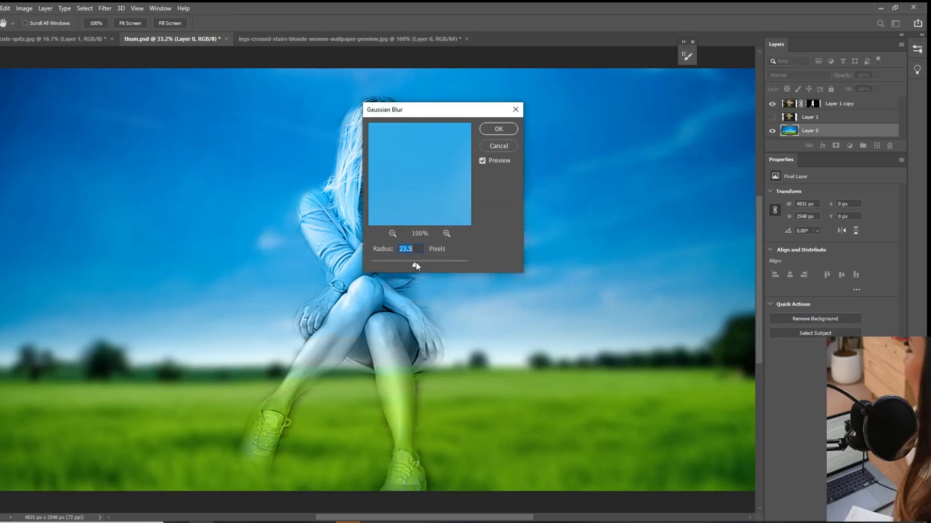
left_click_drag(416, 266, 411, 267)
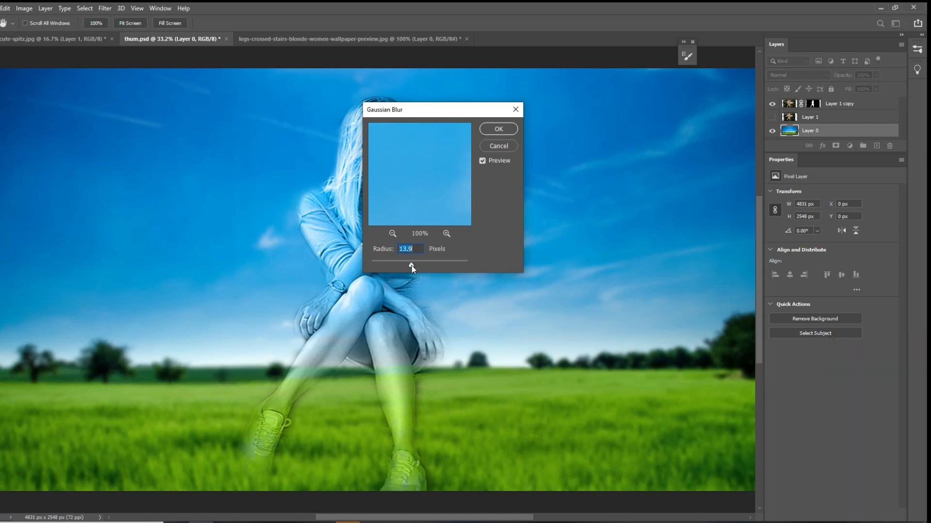
left_click(493, 131)
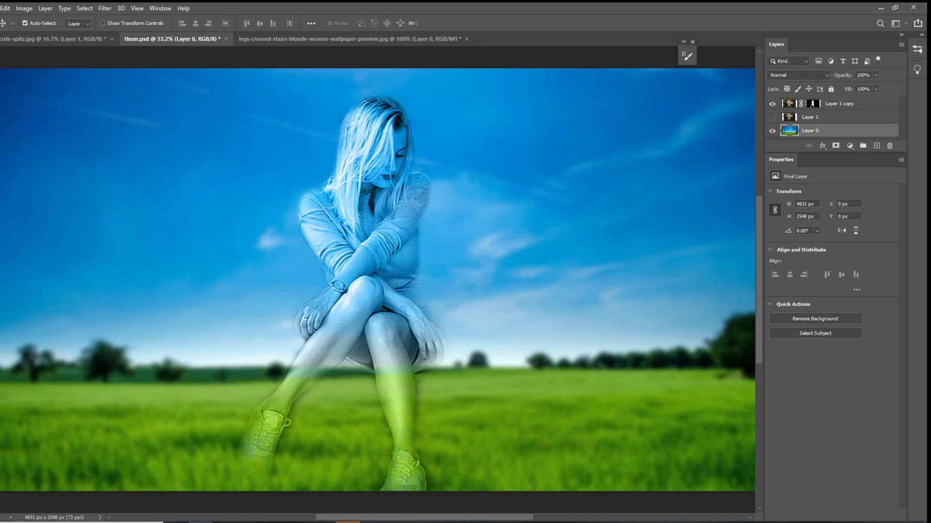
Step: Duplicate the masked woman once on each side of the original, and set both duplicates to the Soft Light blend mode
left_click_drag(345, 268, 101, 257)
left_click(610, 252)
left_click(812, 76)
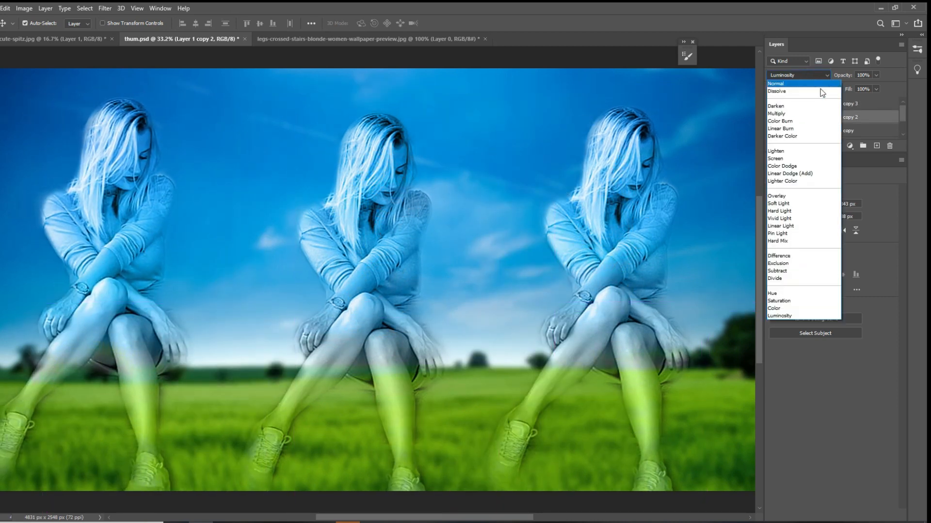
left_click(794, 203)
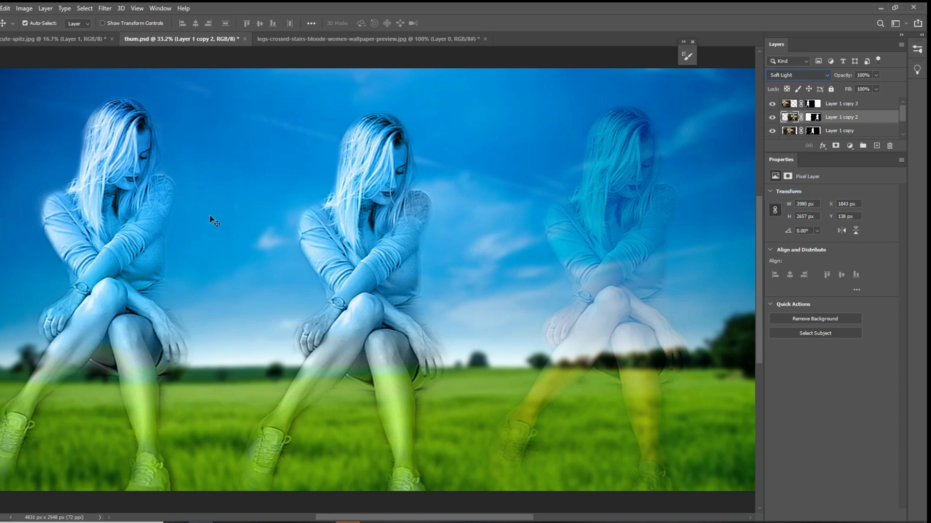
left_click(138, 222)
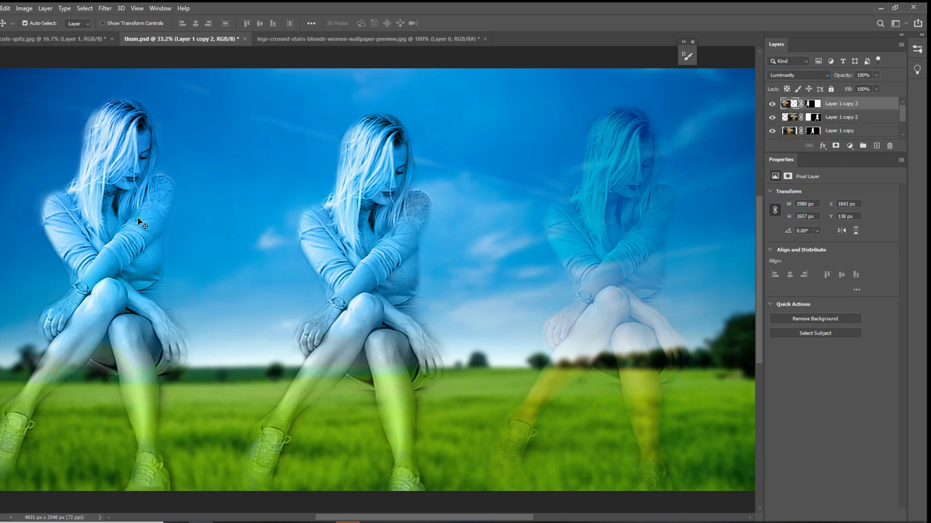
left_click(828, 77)
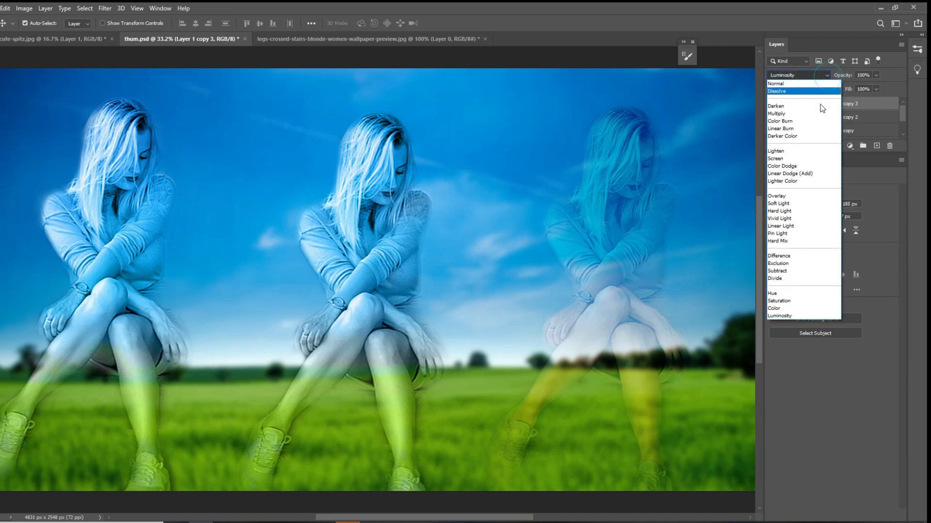
left_click(782, 206)
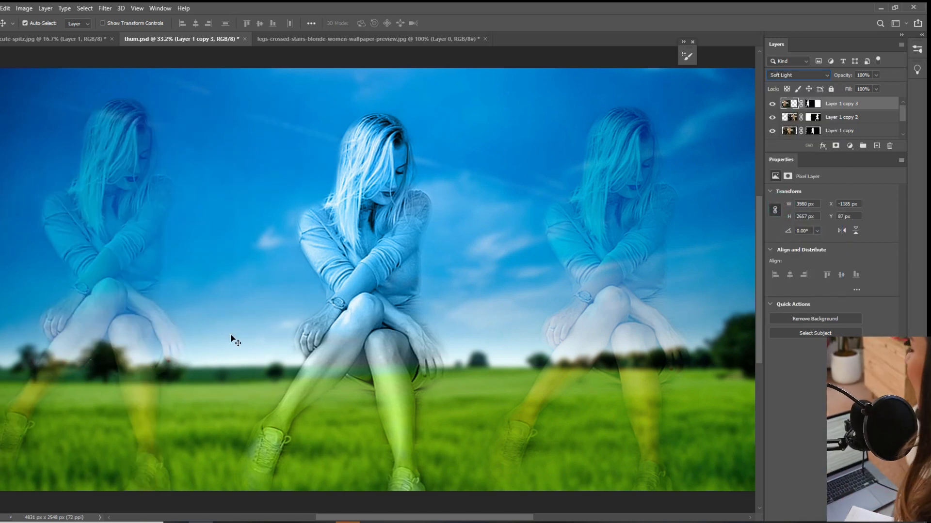
Step: Reposition the three figures slightly lower and evenly spaced, with the middle one at X 357, Y 216 px and the right one at X 1921, Y 216 px
left_click_drag(365, 315, 370, 317)
left_click_drag(625, 326, 633, 325)
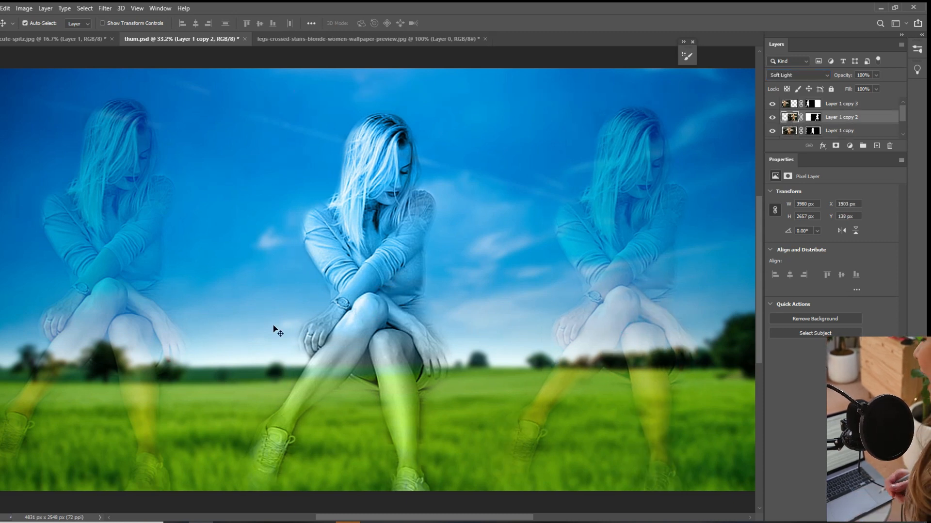
left_click_drag(130, 329, 139, 329)
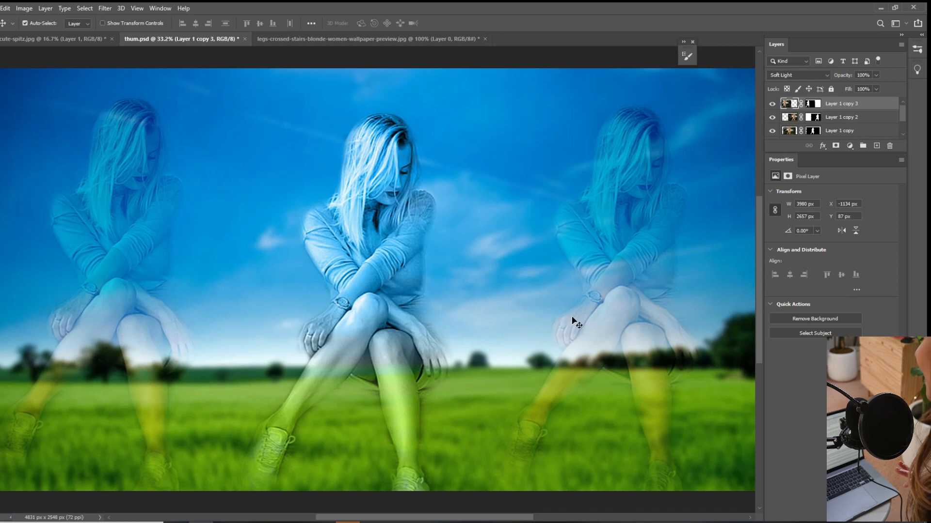
left_click_drag(373, 279, 371, 266)
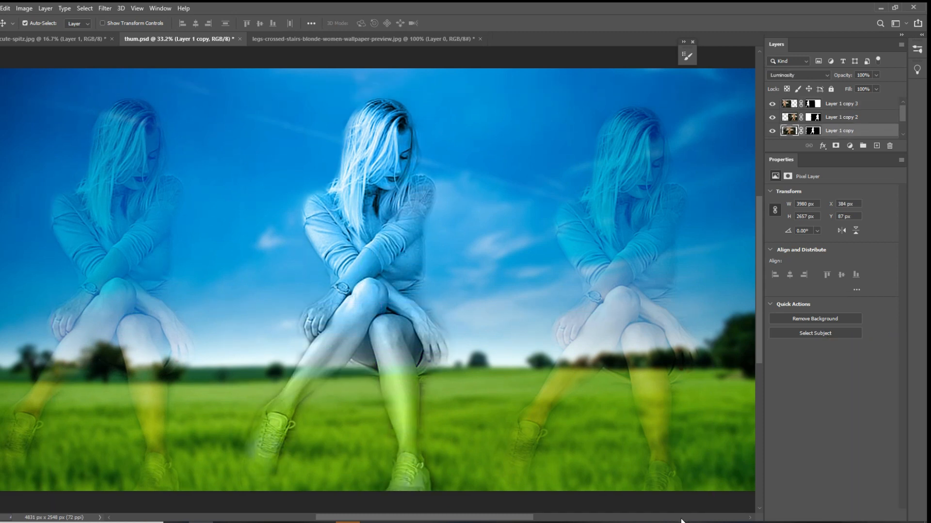
left_click_drag(106, 318, 100, 339)
left_click_drag(650, 332, 535, 326)
left_click_drag(379, 335, 375, 360)
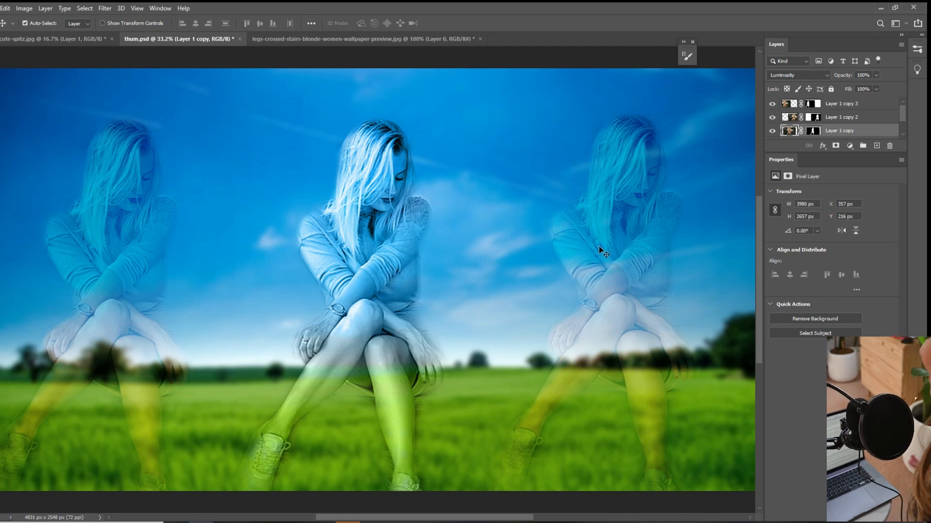
left_click_drag(599, 249, 607, 253)
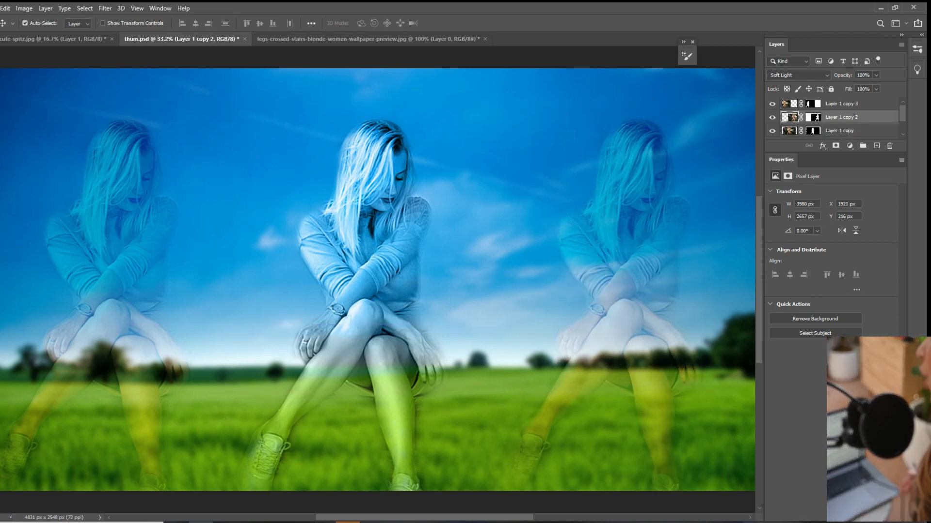
left_click(806, 522)
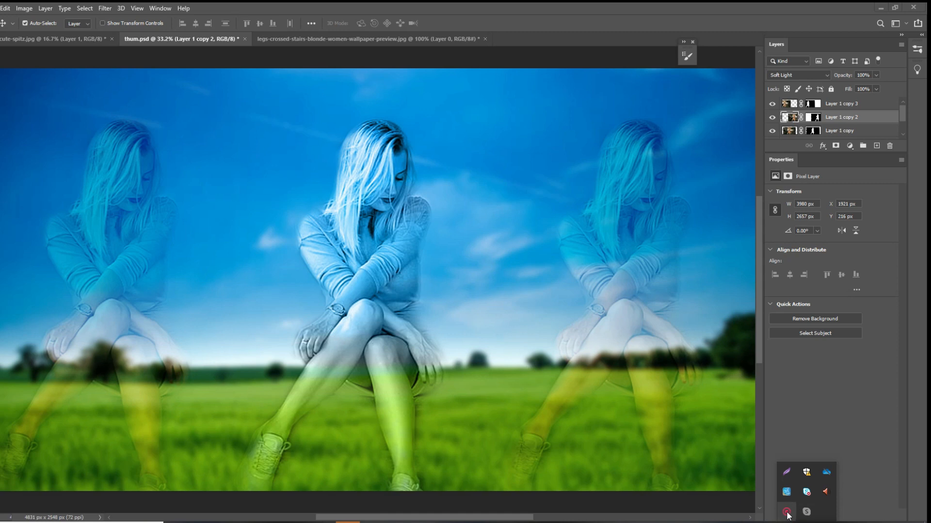